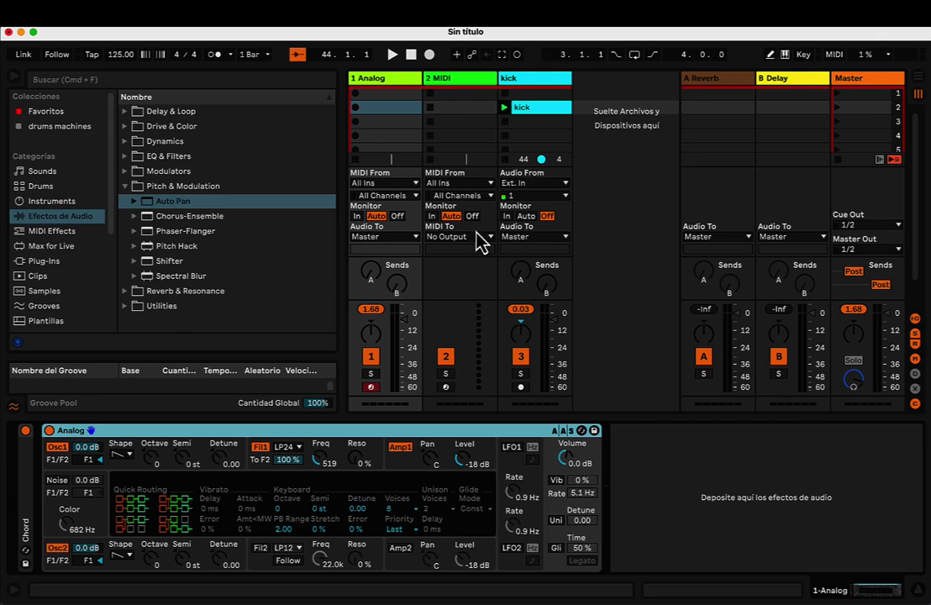
Step: Add Auto Pan after Analog on the 1 Analog track, with Amount 69 %, Phase 191° and Shape 6.35 %
drag(172, 206, 662, 496)
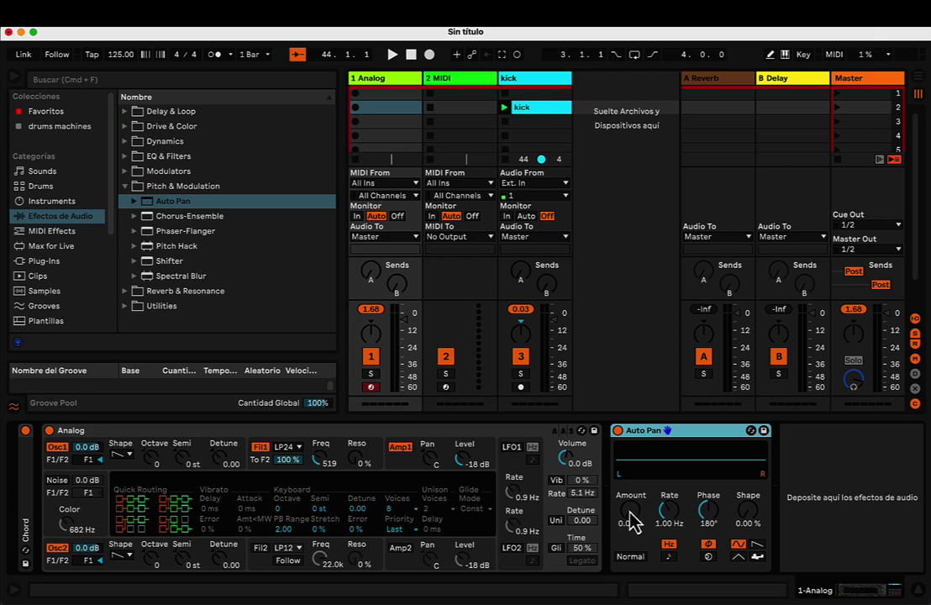
drag(630, 521, 630, 400)
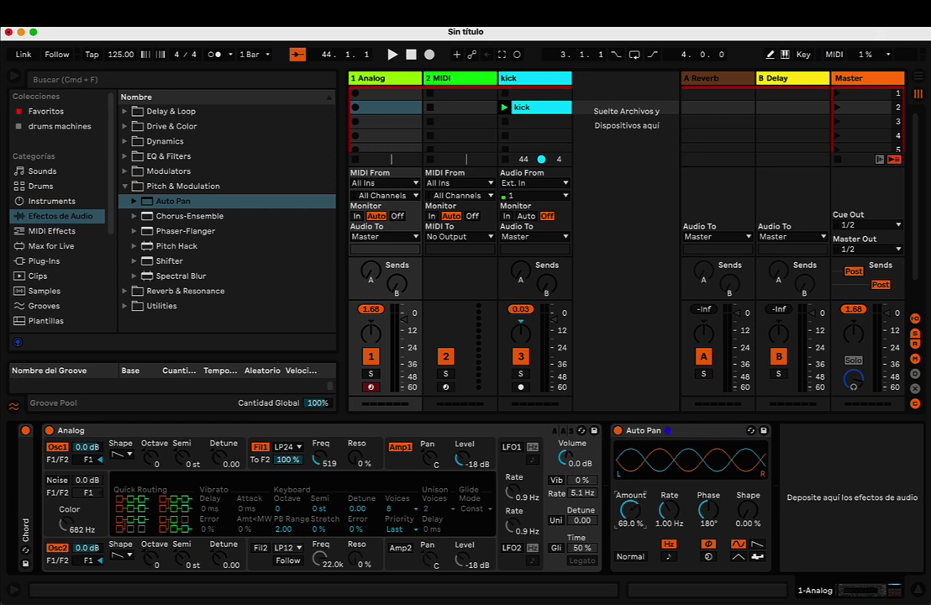
drag(708, 509, 744, 515)
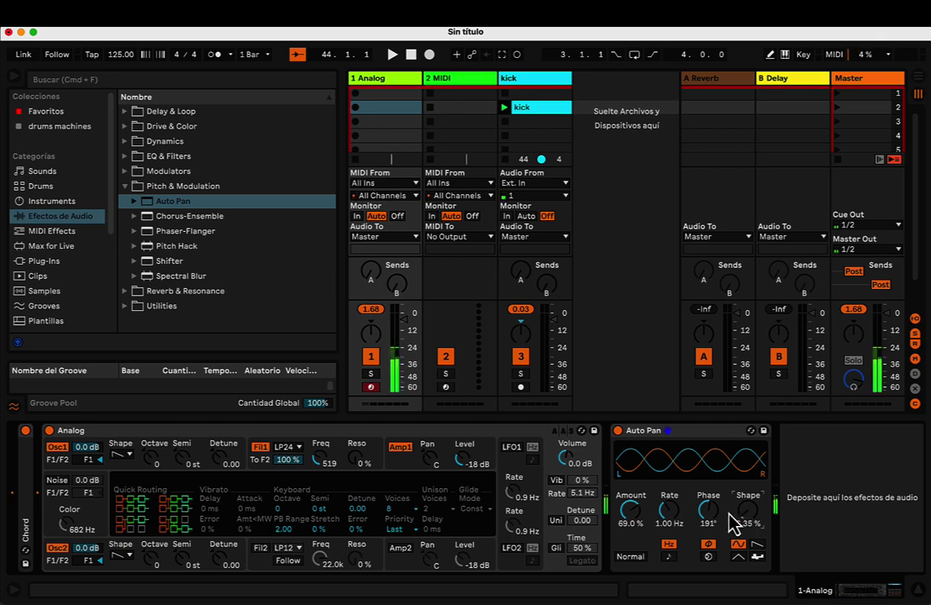
Step: Set Auto Pan's Amount to 94.4 %, Rate to 3.03 Hz, Phase to 0° and Shape to 1.59 %
drag(630, 510, 630, 482)
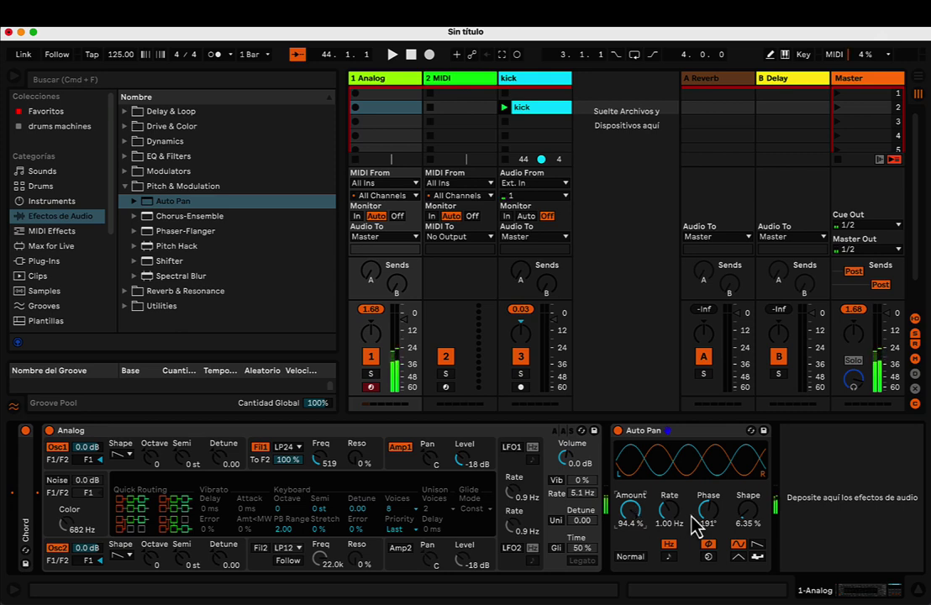
drag(669, 514, 669, 495)
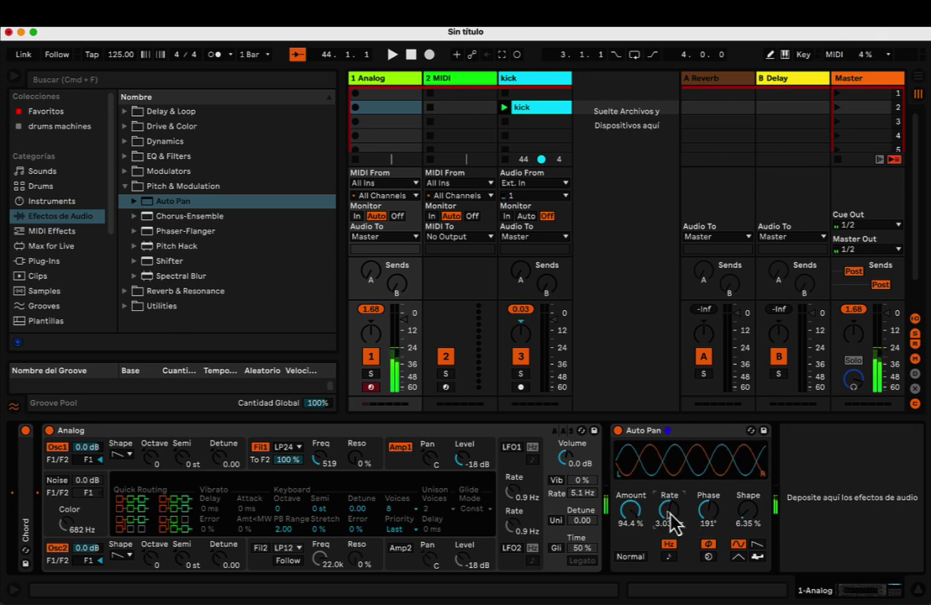
drag(708, 512, 709, 501)
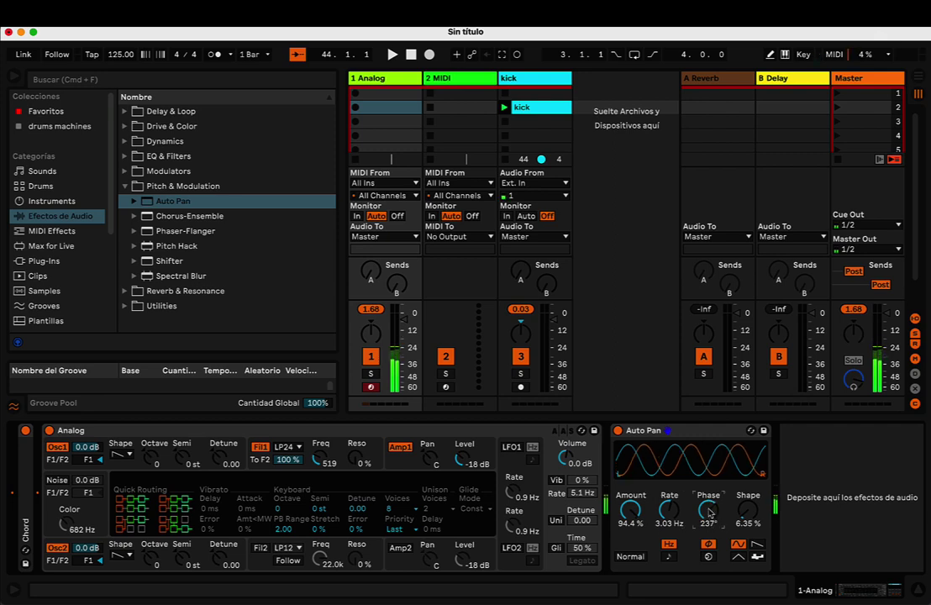
drag(748, 510, 748, 492)
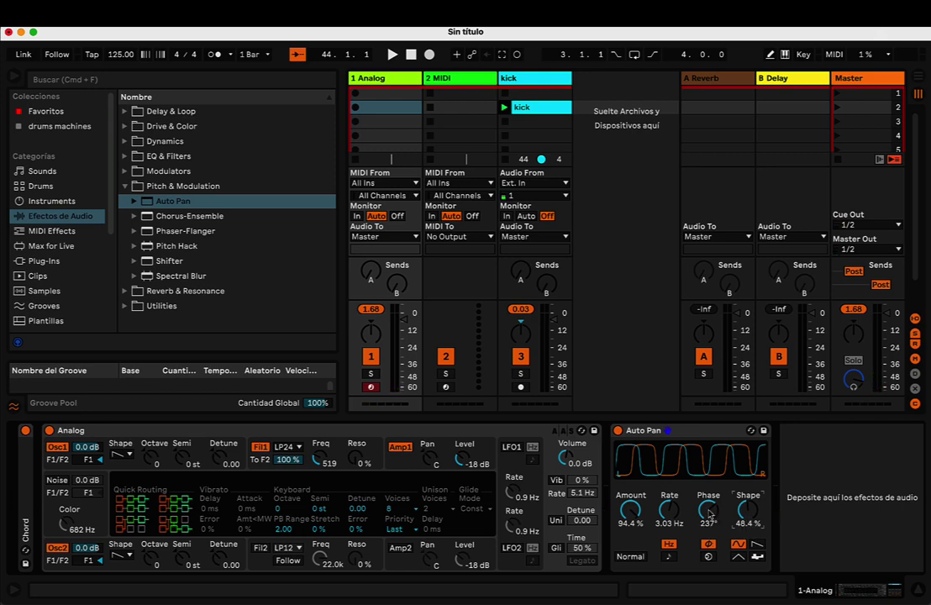
drag(709, 519, 732, 525)
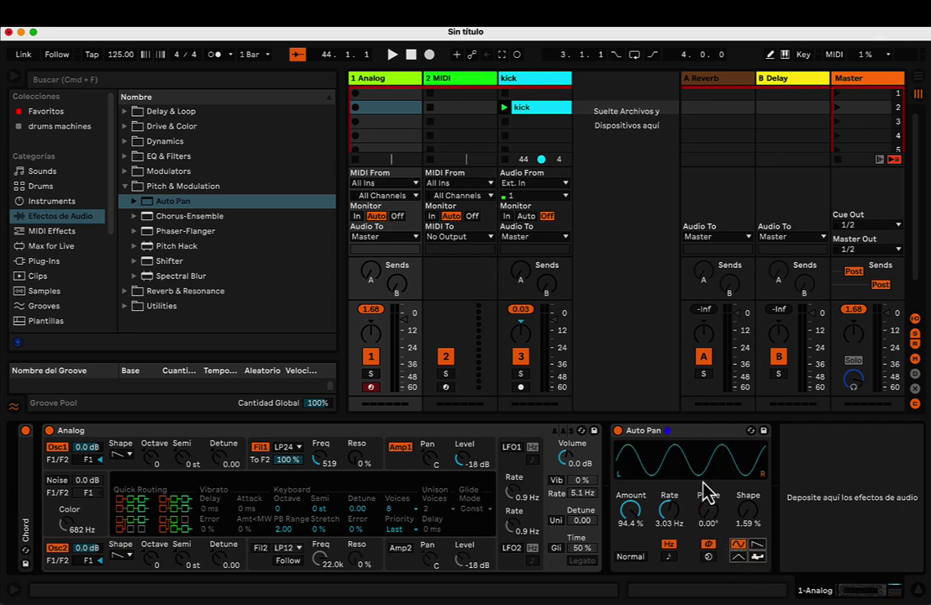
Step: Try Auto Pan's Spin mode and tempo-synced rate, returning it to Phase mode and the Hz rate
click(710, 557)
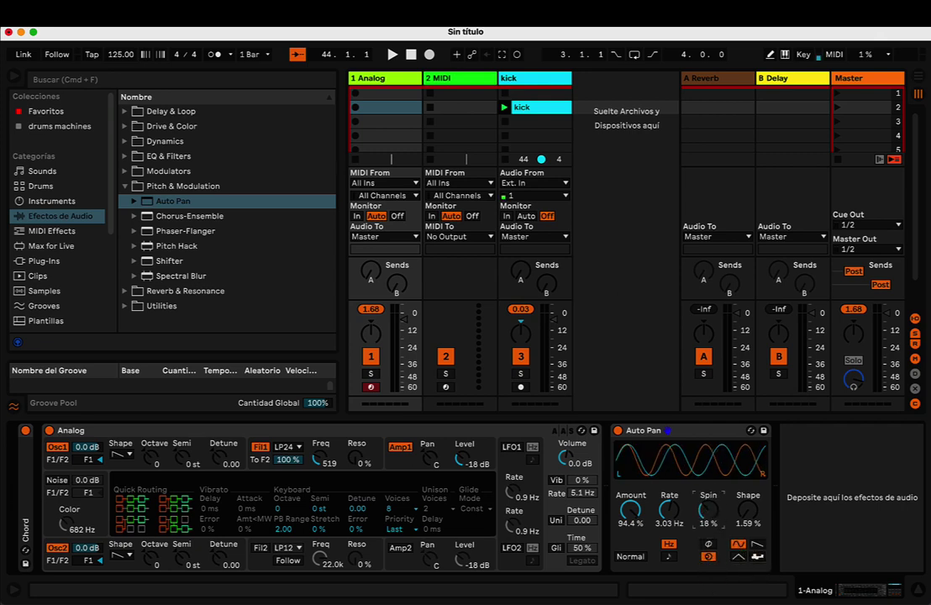
click(711, 552)
click(710, 558)
click(708, 546)
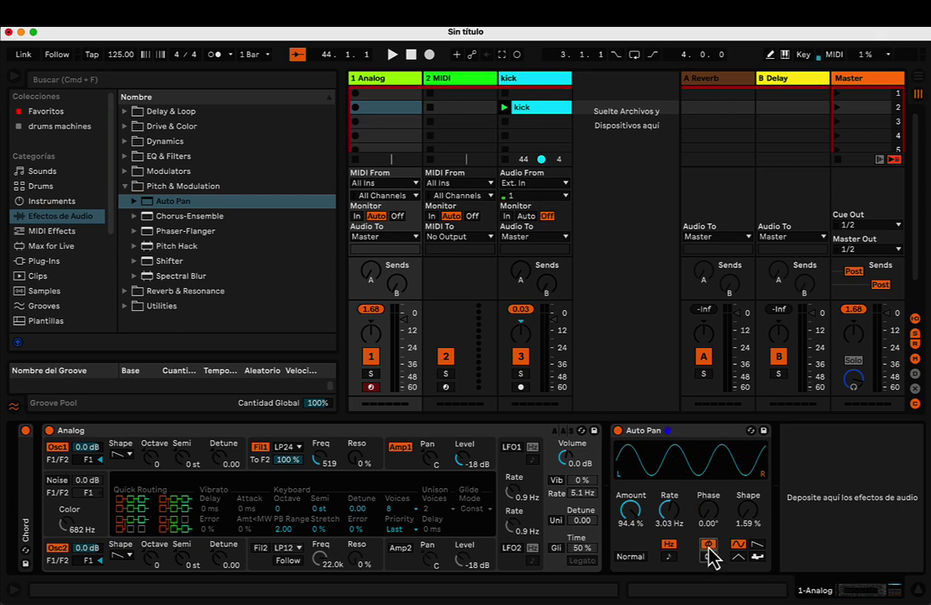
click(708, 556)
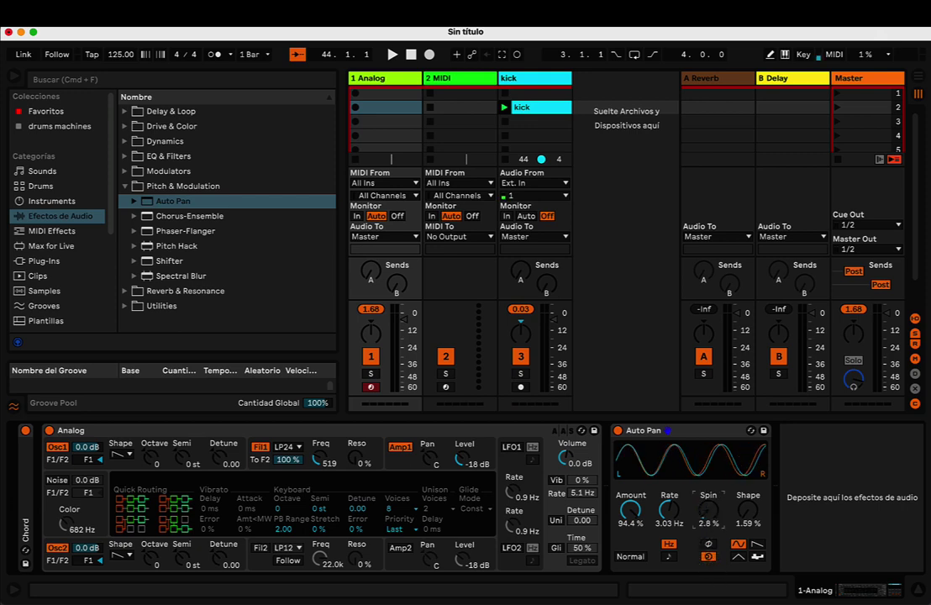
drag(710, 521, 710, 556)
click(708, 544)
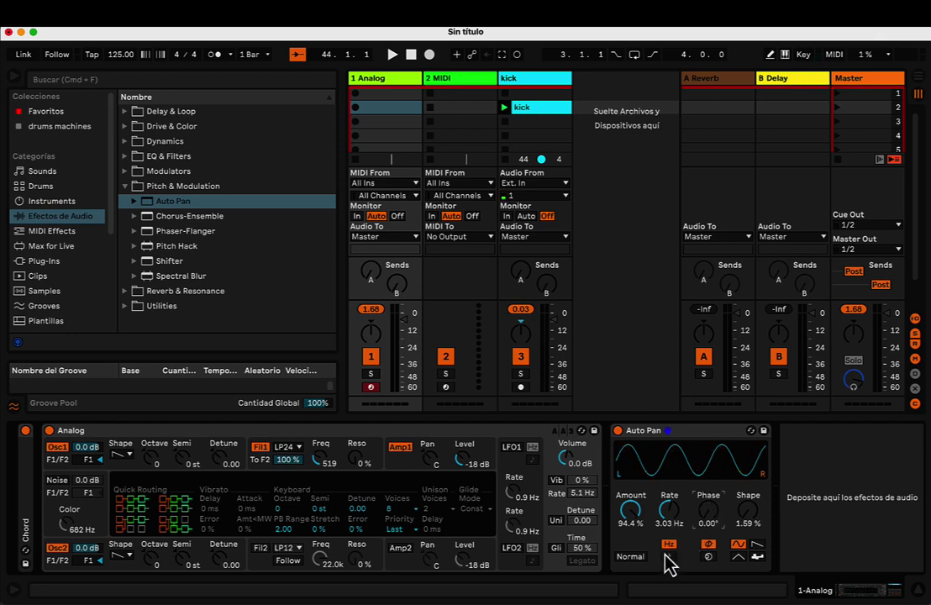
click(671, 557)
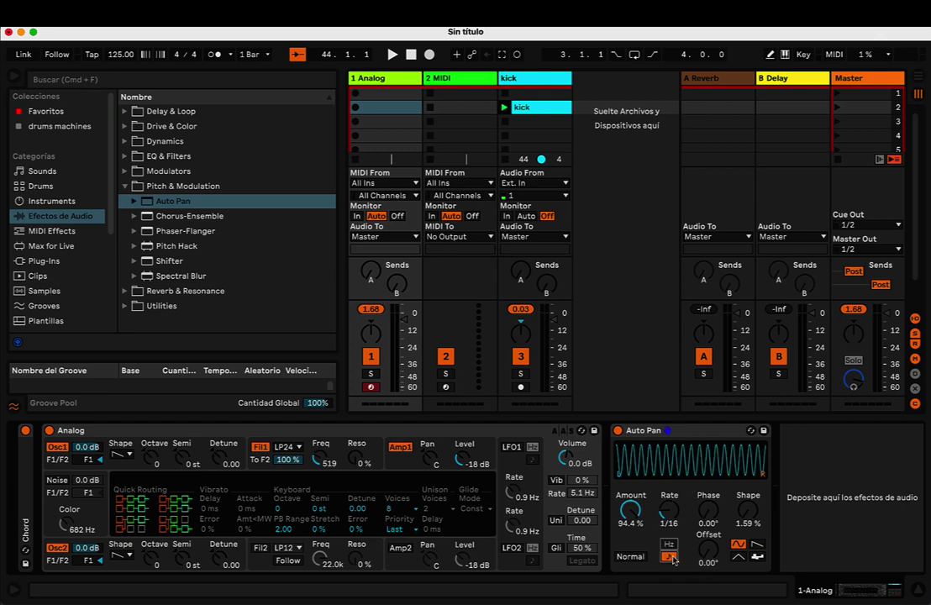
click(667, 546)
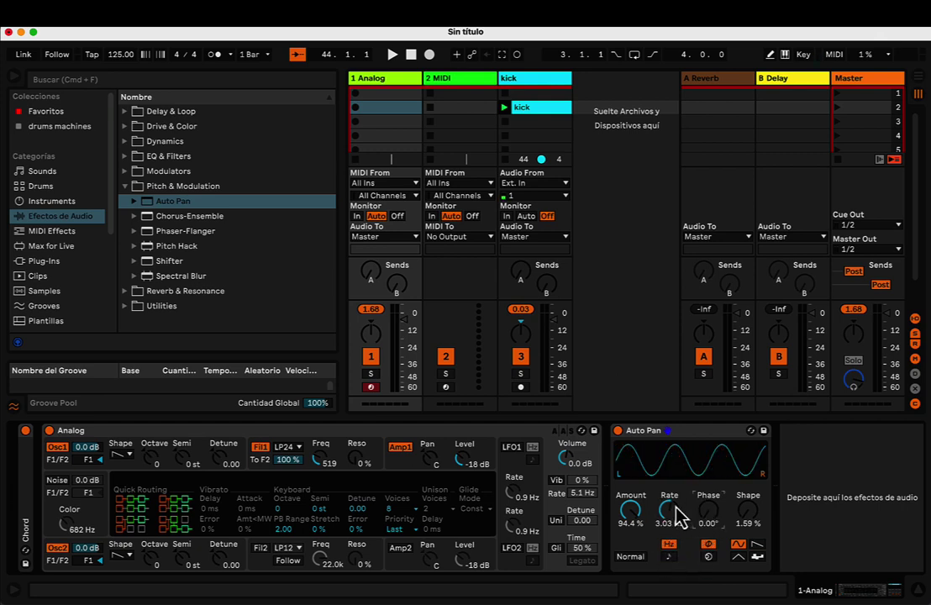
Step: Set Auto Pan's Rate to 4.60 Hz and Amount to 69.8 %, and switch the device off and back on
drag(672, 510, 631, 540)
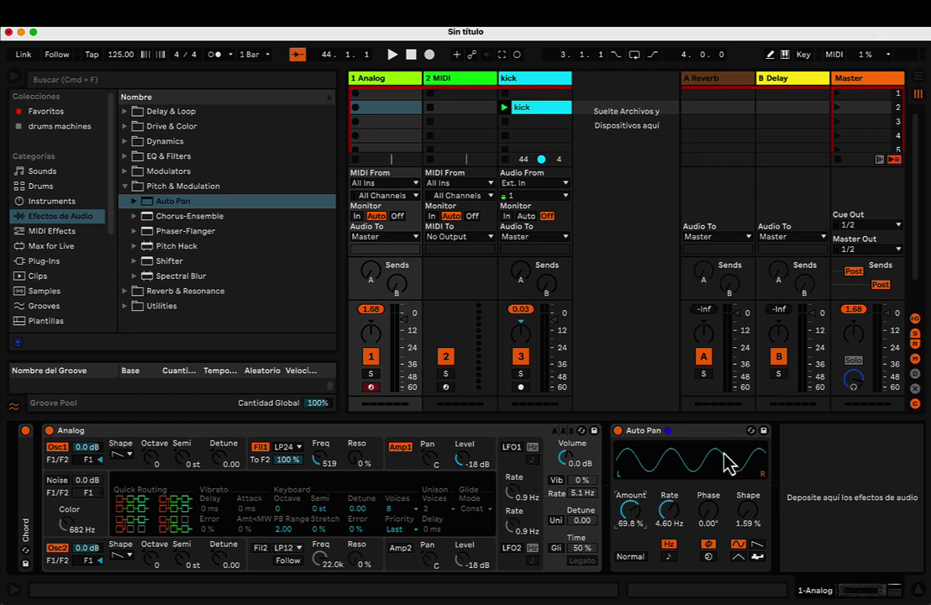
click(617, 431)
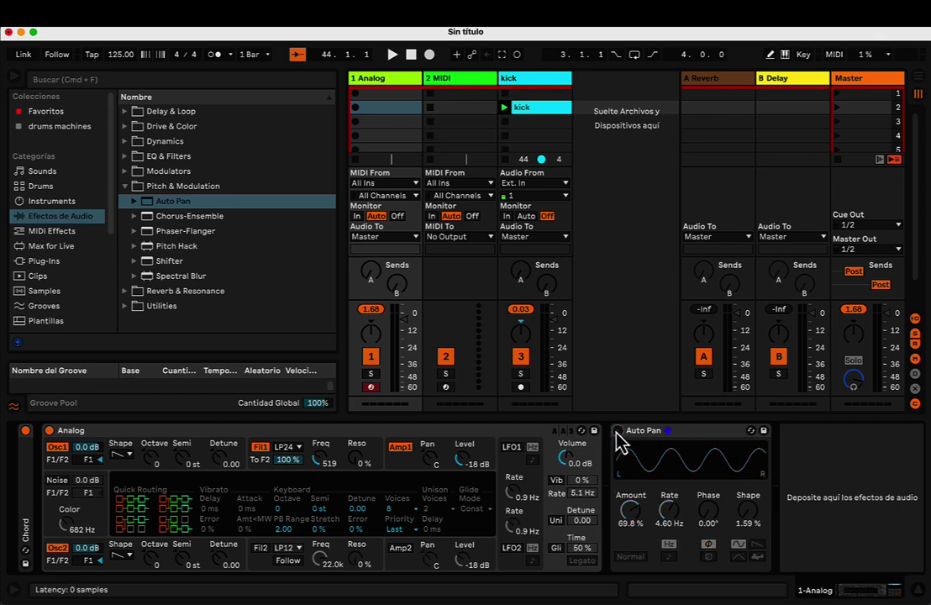
click(617, 430)
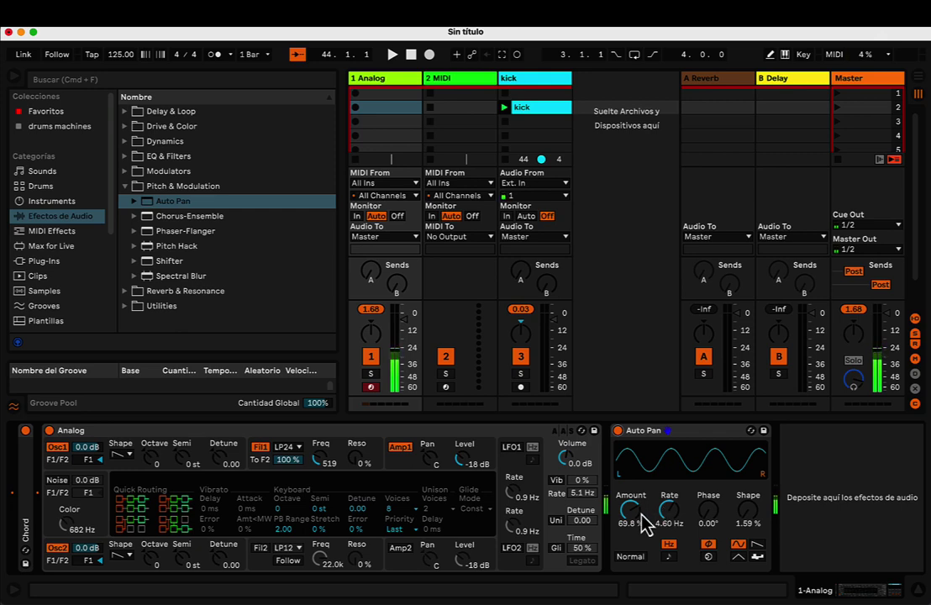
Step: Sweep Auto Pan's Amount and Rate through higher values, ending at 70.6 % and 0.65 Hz
drag(630, 510, 630, 483)
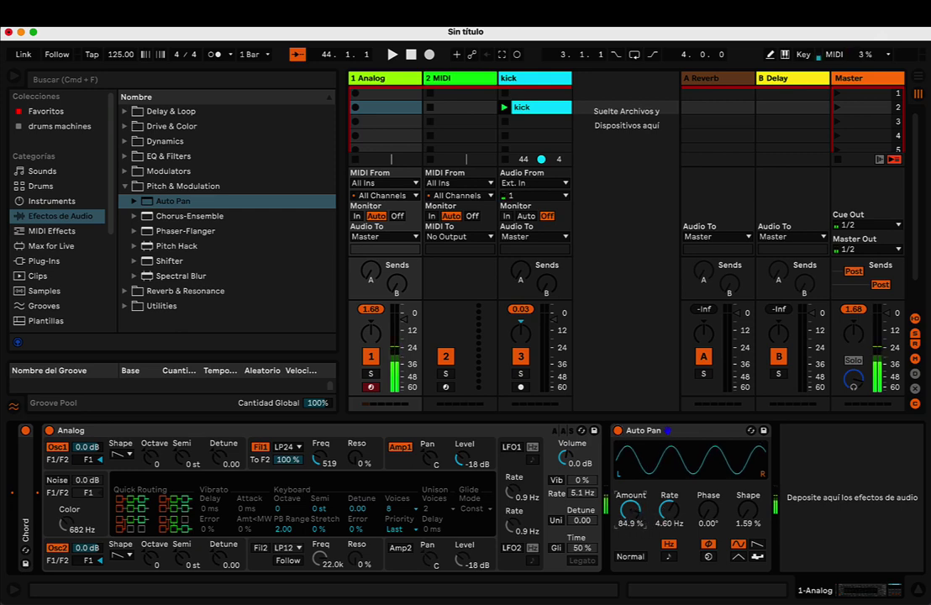
drag(661, 521, 661, 479)
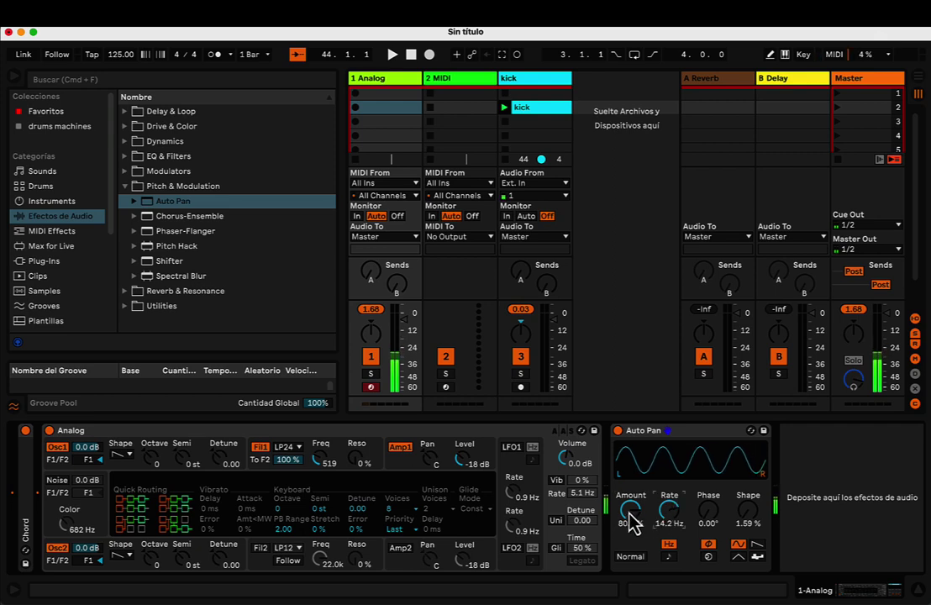
drag(628, 513, 665, 560)
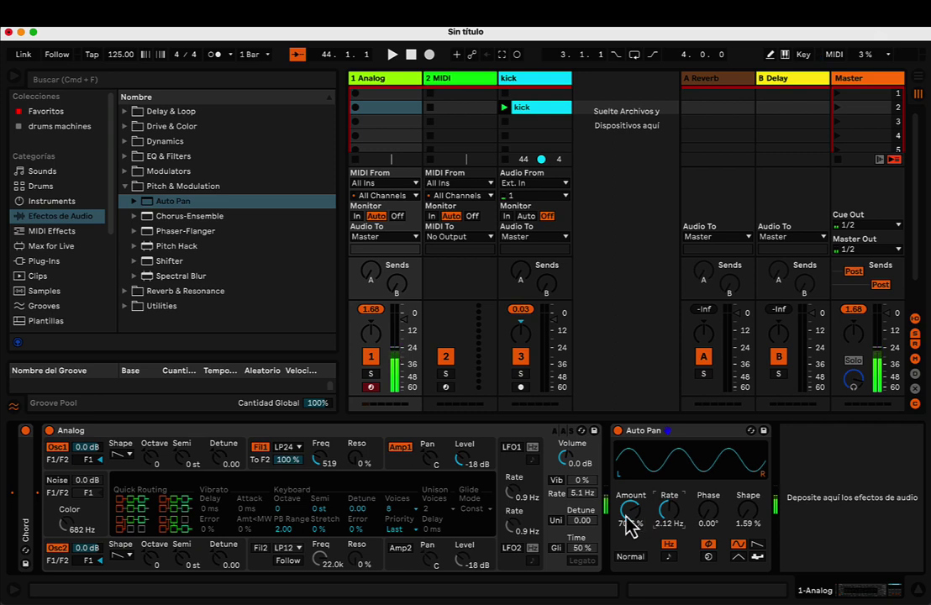
mouse_move(677, 514)
mouse_down()
mouse_move(677, 470)
mouse_move(673, 515)
mouse_up()
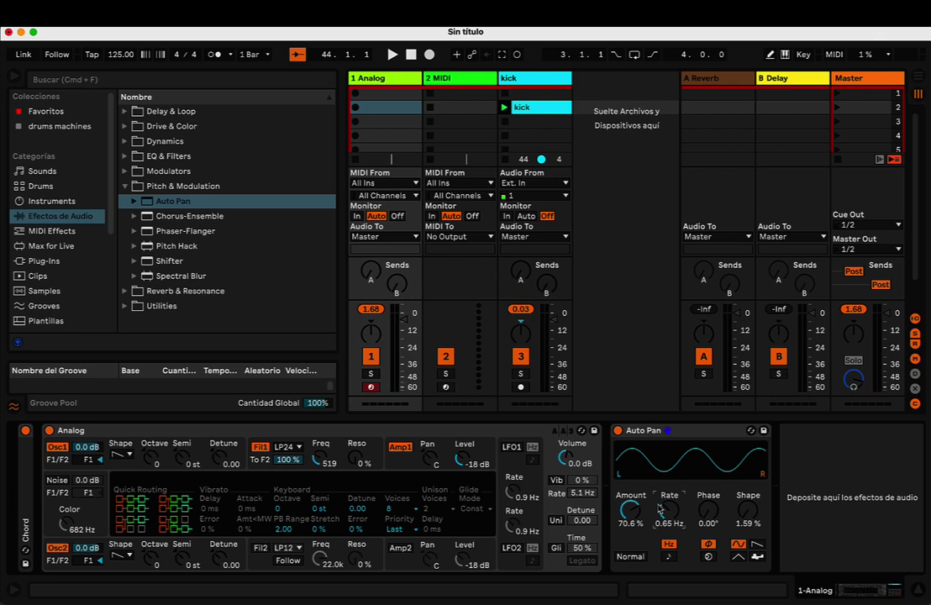
Step: Switch Auto Pan to a tempo-synced rate with 100 % Amount and the sawtooth waveform, trying Invert before returning to Normal
click(670, 557)
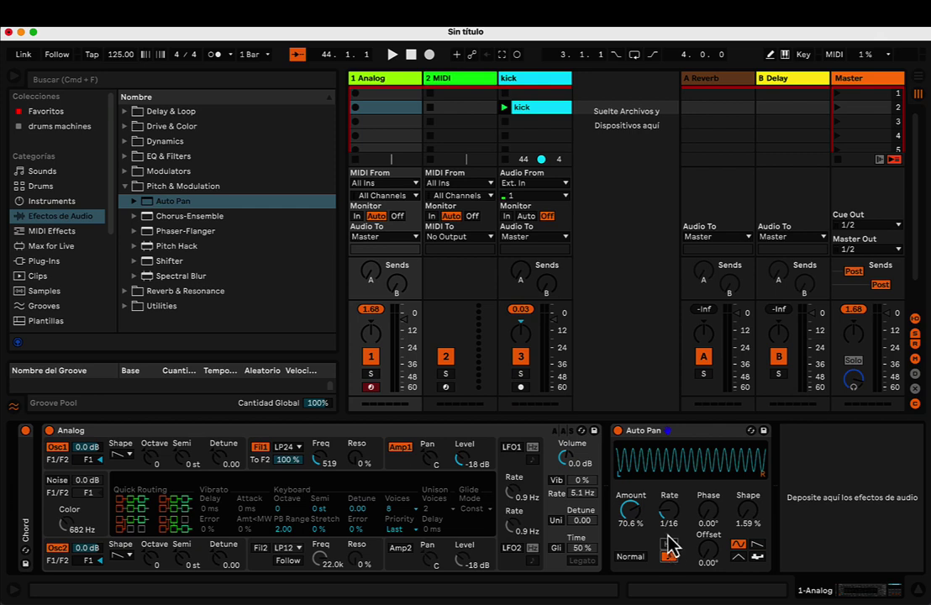
mouse_move(643, 520)
mouse_down()
mouse_move(644, 509)
mouse_move(652, 523)
mouse_up()
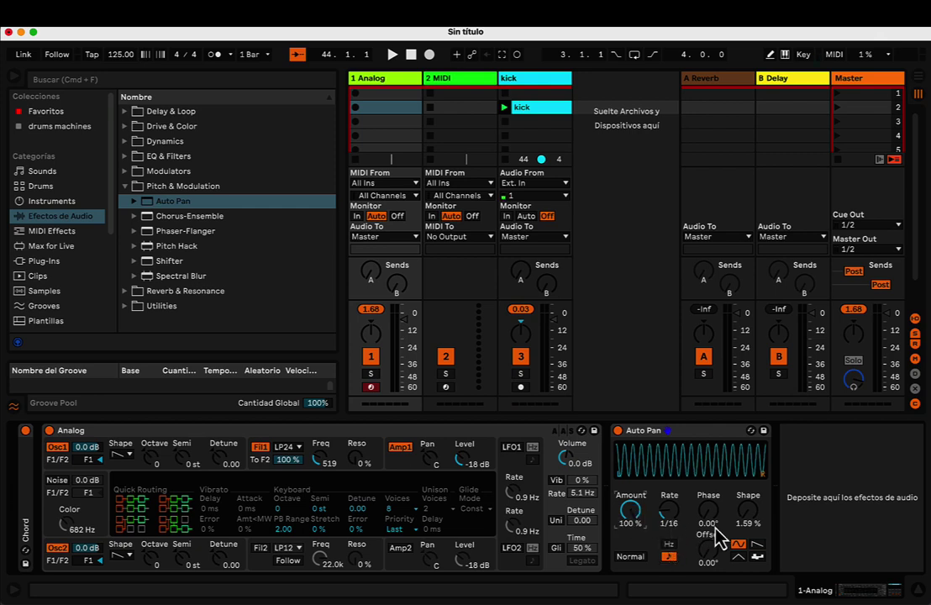
click(758, 546)
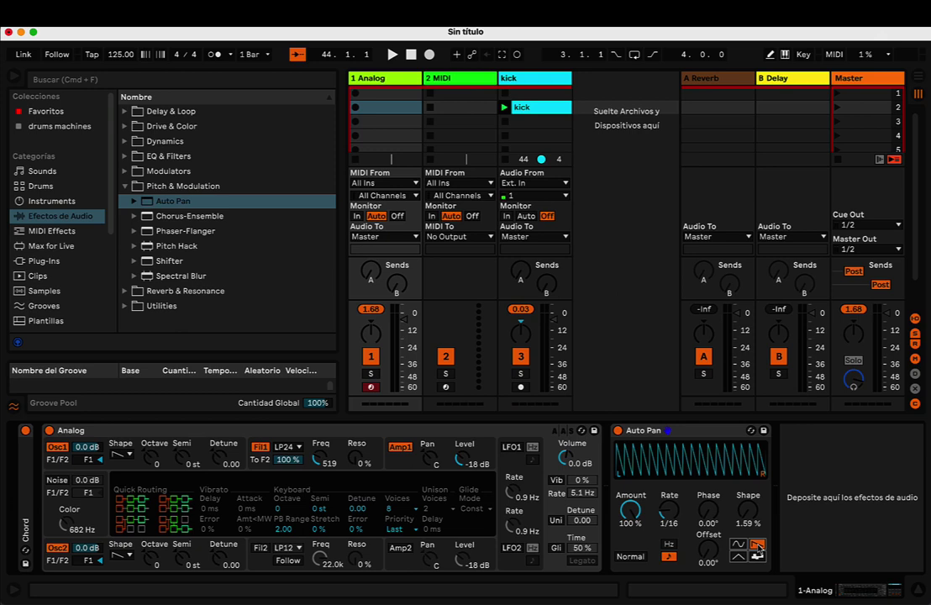
click(630, 556)
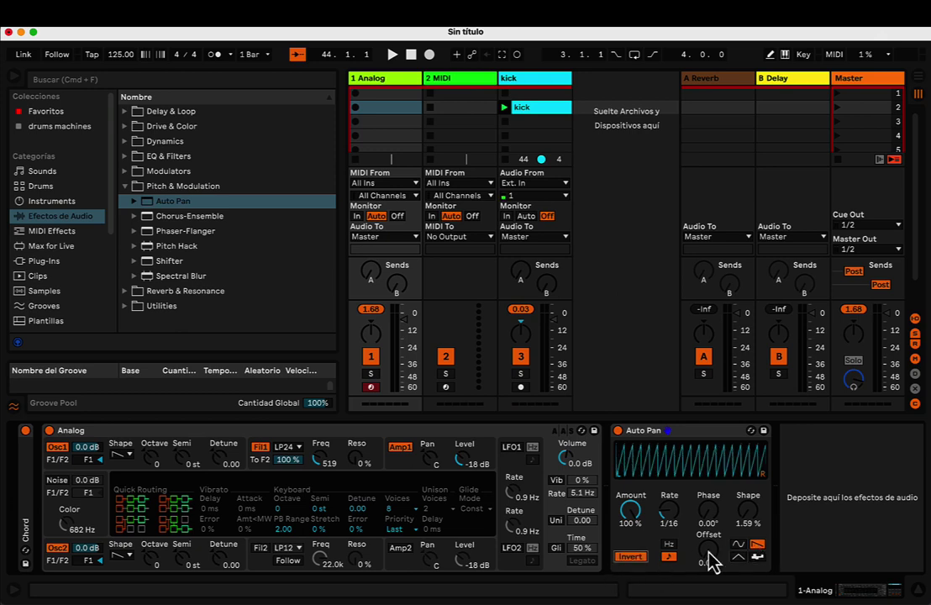
click(630, 558)
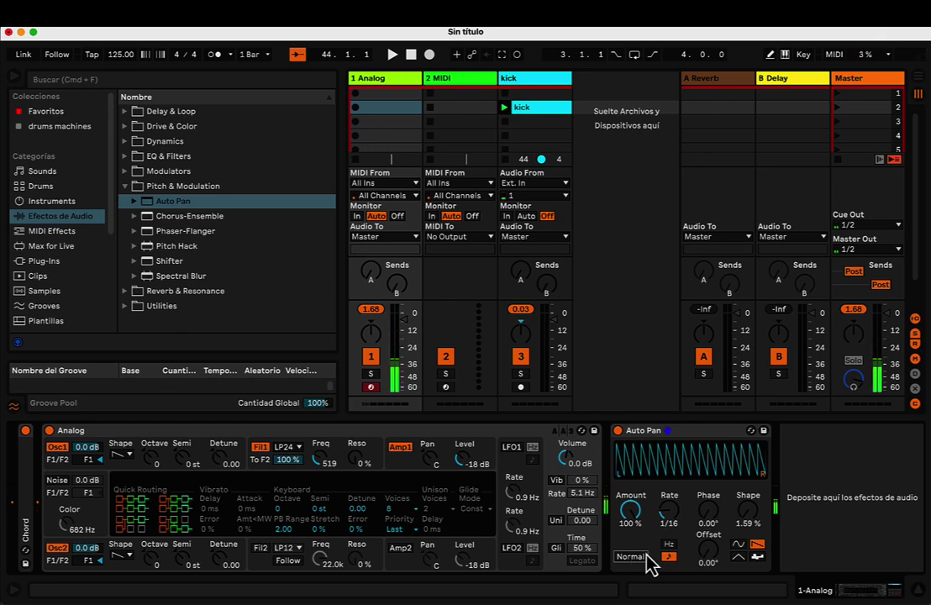
Step: Set Auto Pan's synced Rate to 3/16 and, after trying a higher Shape, set Shape to 0 %
drag(669, 533, 669, 521)
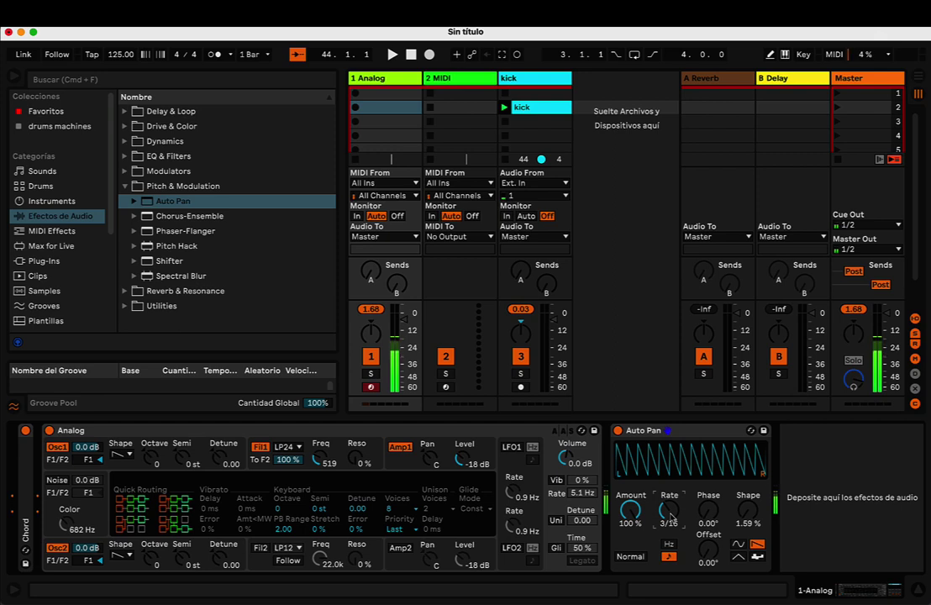
drag(750, 514, 750, 479)
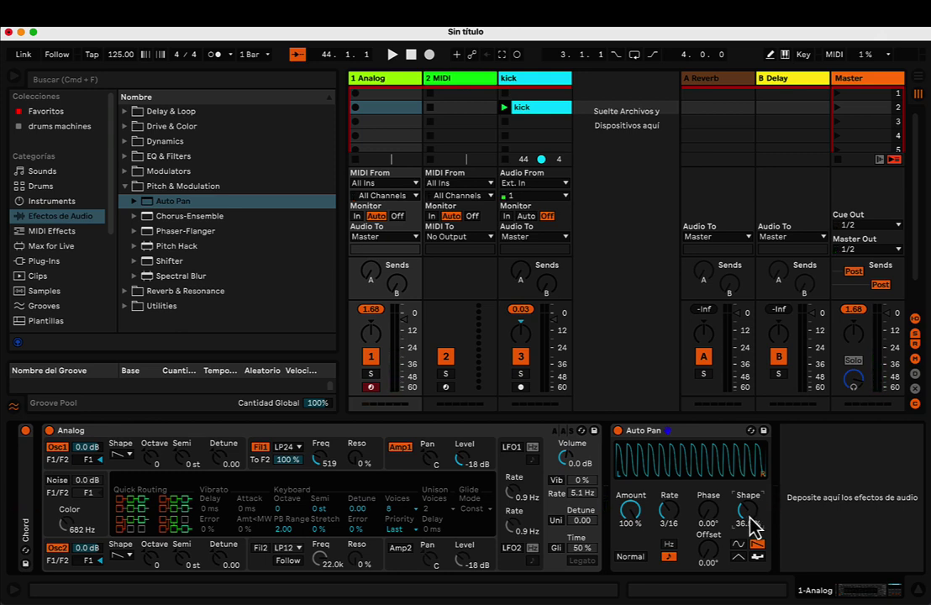
drag(748, 525, 748, 553)
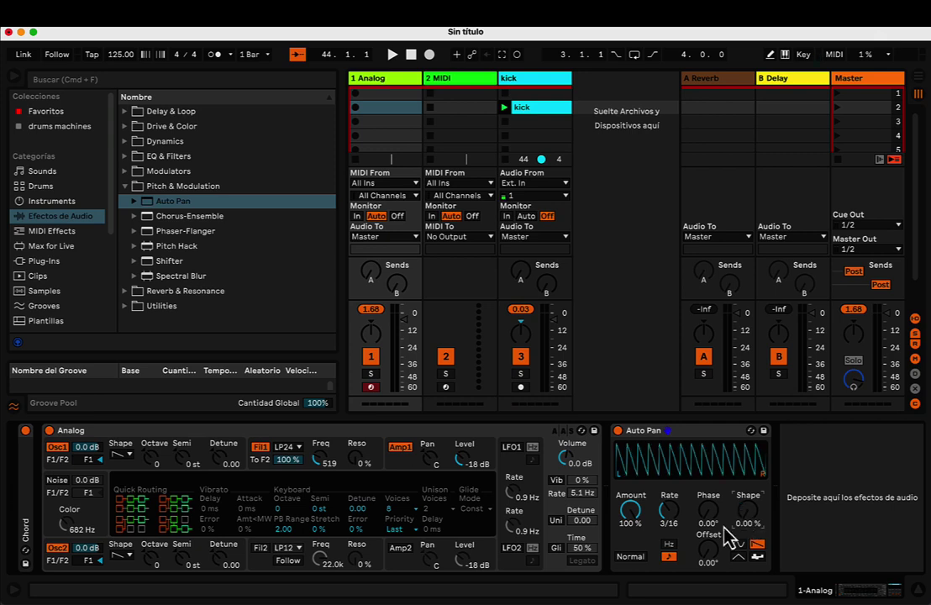
Step: Invert Auto Pan's sawtooth, raise the synced Rate through 1/4 and 5/16 to 1/2, and restore the Normal waveform direction
click(633, 557)
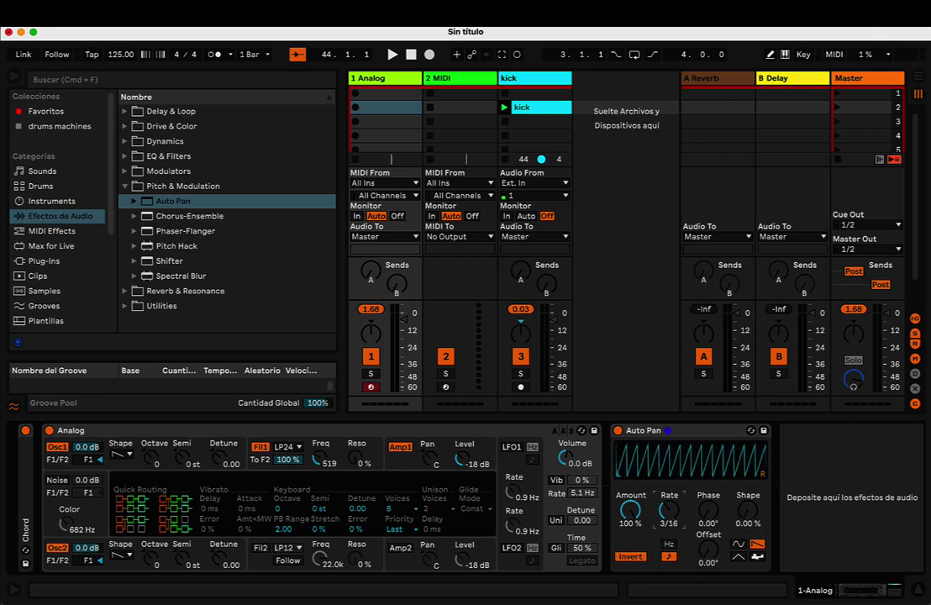
drag(669, 507, 677, 526)
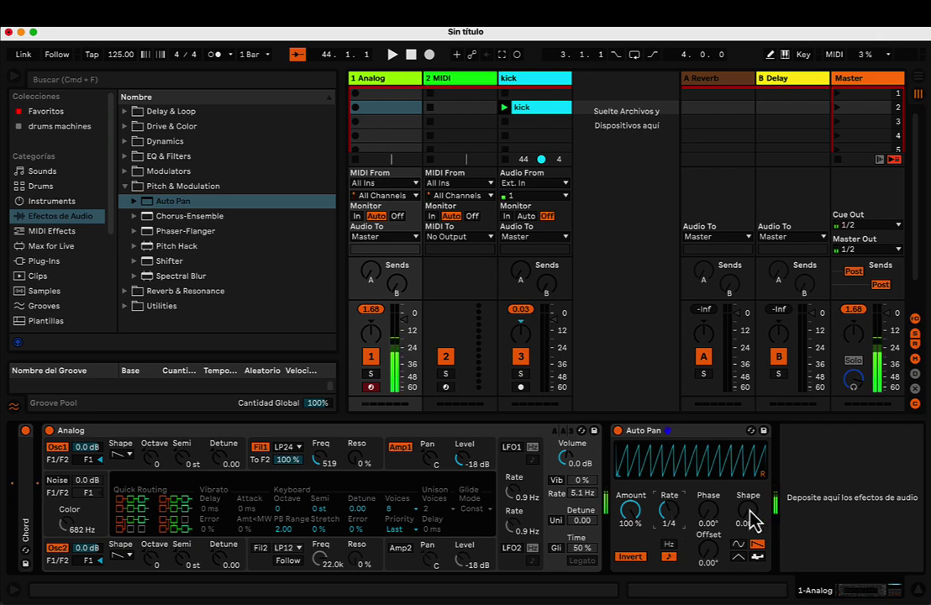
mouse_move(744, 521)
mouse_down()
mouse_move(739, 505)
mouse_move(752, 524)
mouse_up()
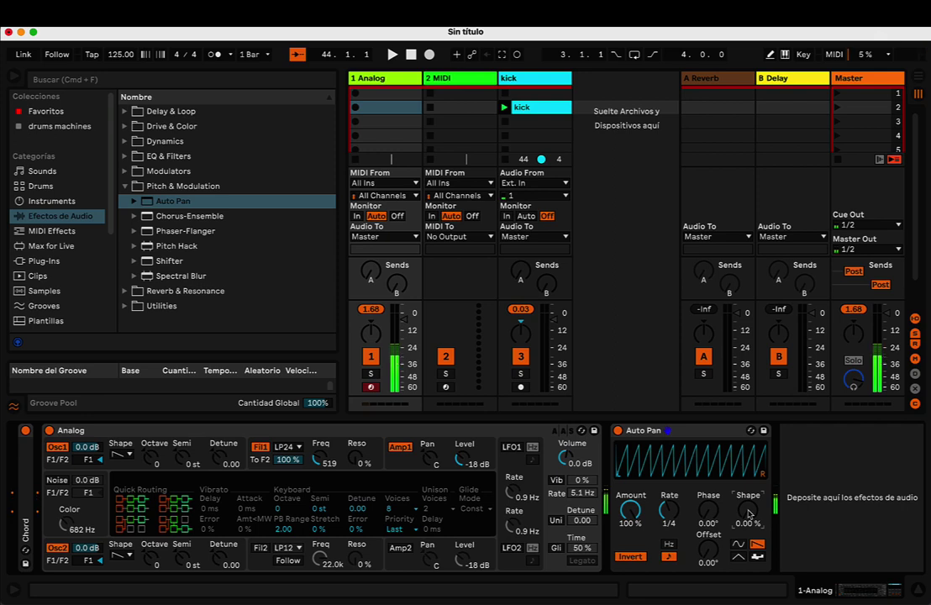
drag(672, 515, 672, 510)
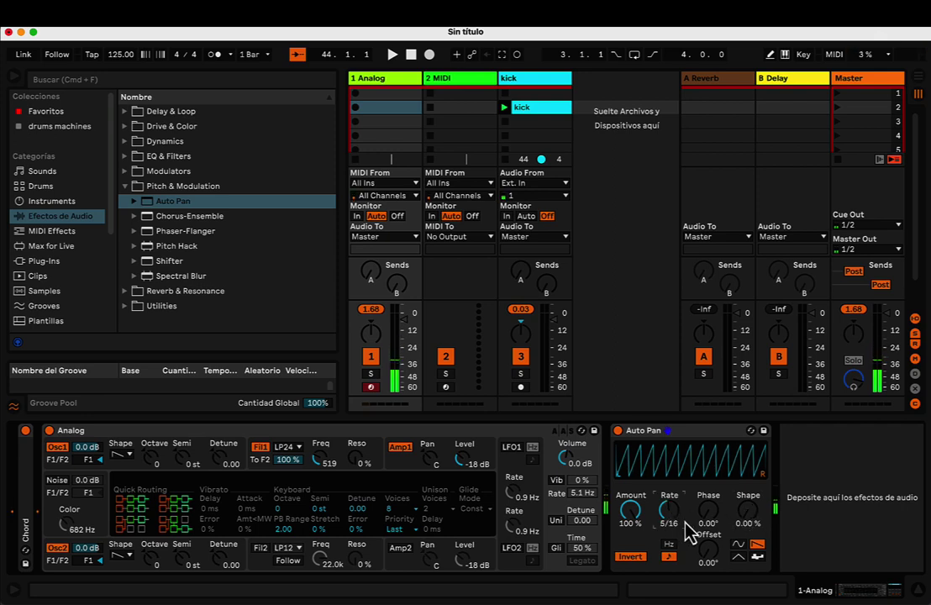
drag(670, 513, 670, 503)
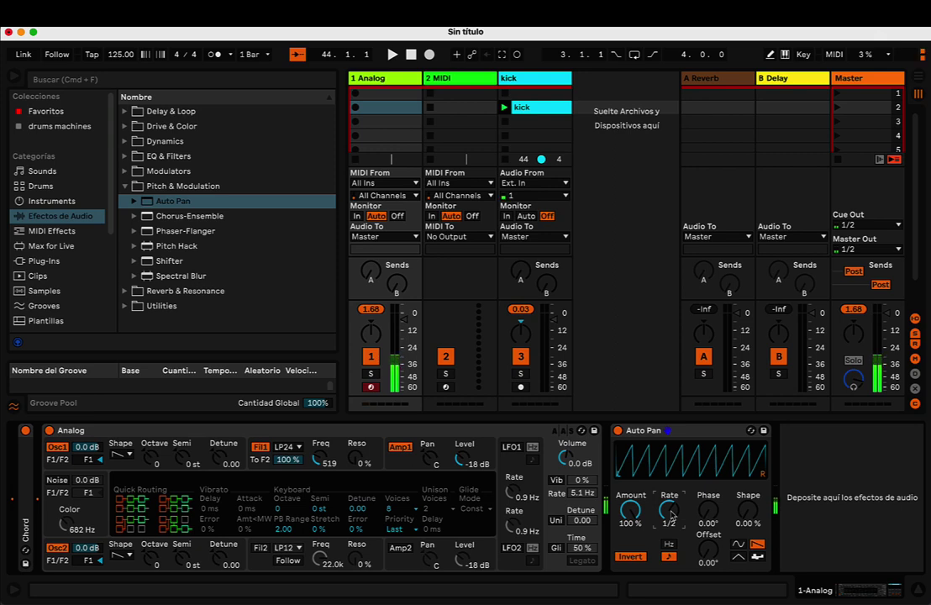
click(638, 559)
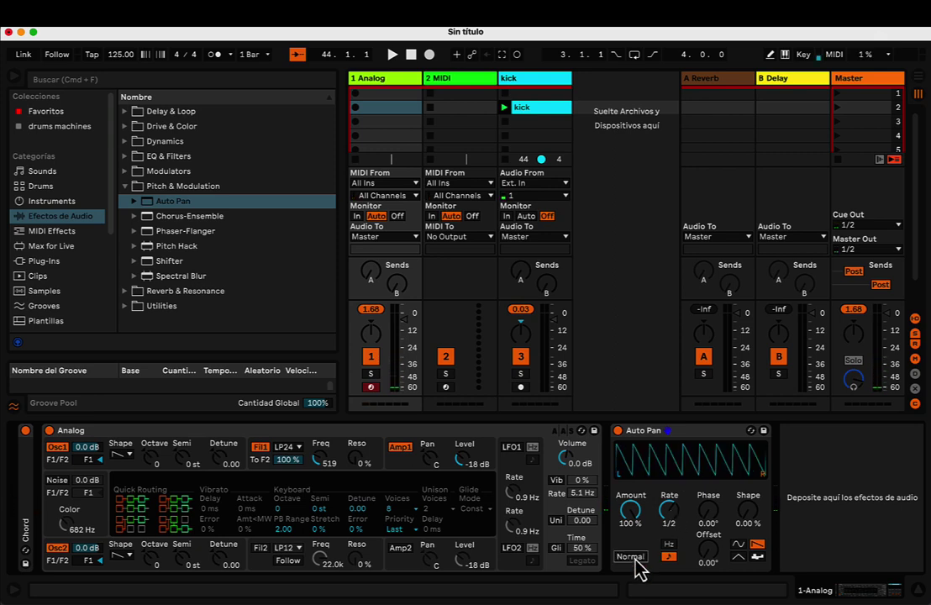
Step: After trying a synced Rate of 1/8, set Auto Pan to the triangle waveform at 5/16 and slightly raise the Analog track's volume
drag(669, 521, 669, 508)
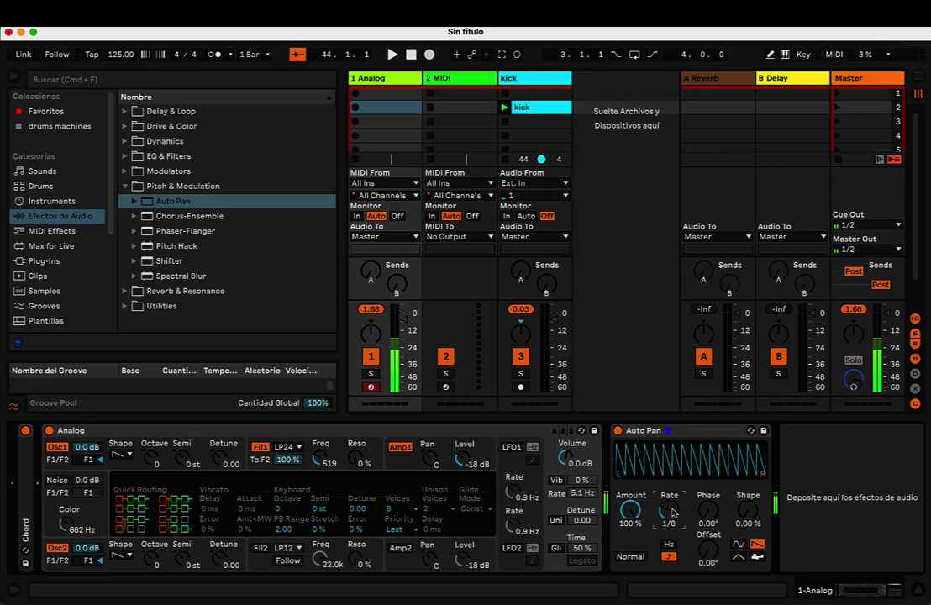
mouse_move(673, 511)
mouse_down()
mouse_move(672, 500)
mouse_move(672, 534)
mouse_move(673, 515)
mouse_up()
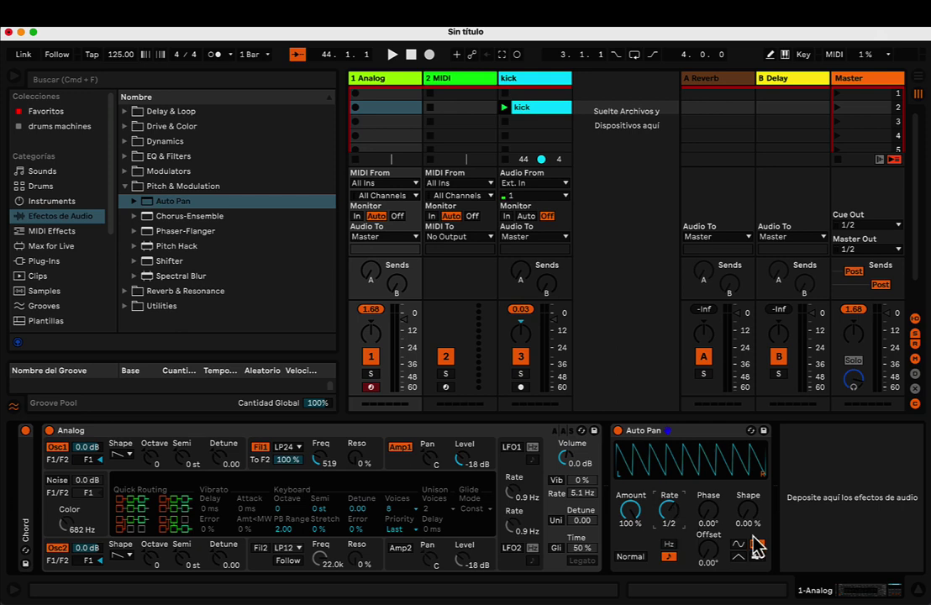
click(737, 557)
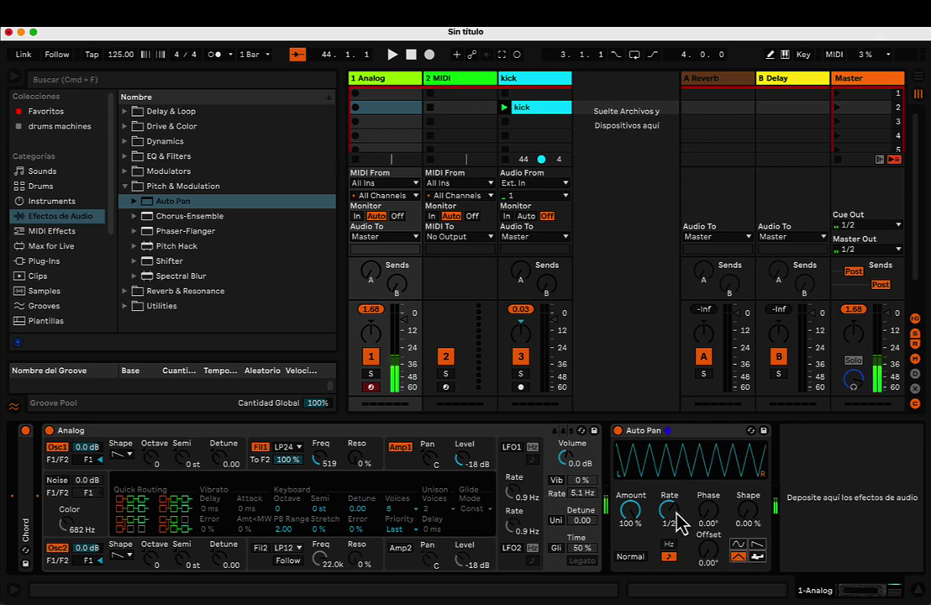
mouse_move(669, 513)
mouse_down()
mouse_move(670, 482)
mouse_move(669, 498)
mouse_up()
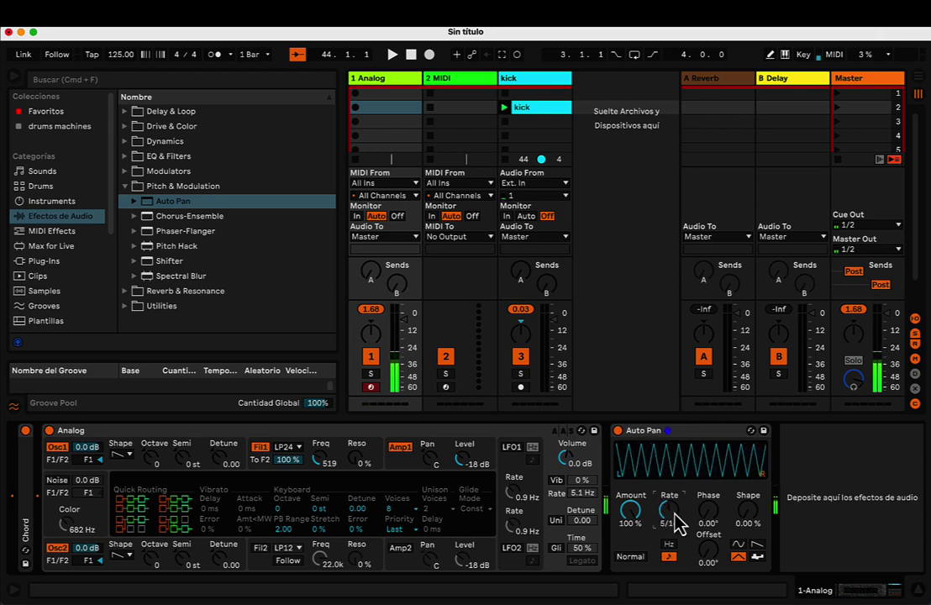
drag(411, 332, 405, 322)
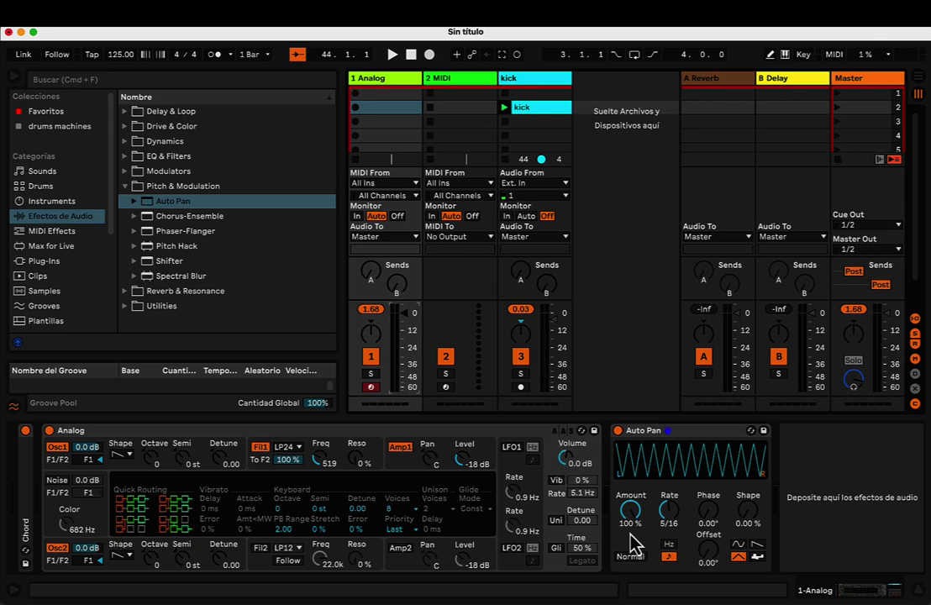
Step: Switch Auto Pan to a Rate of 3.85 Hz with 63.5 % Amount and the sine waveform, trying the sawtooth before returning to sine
click(669, 542)
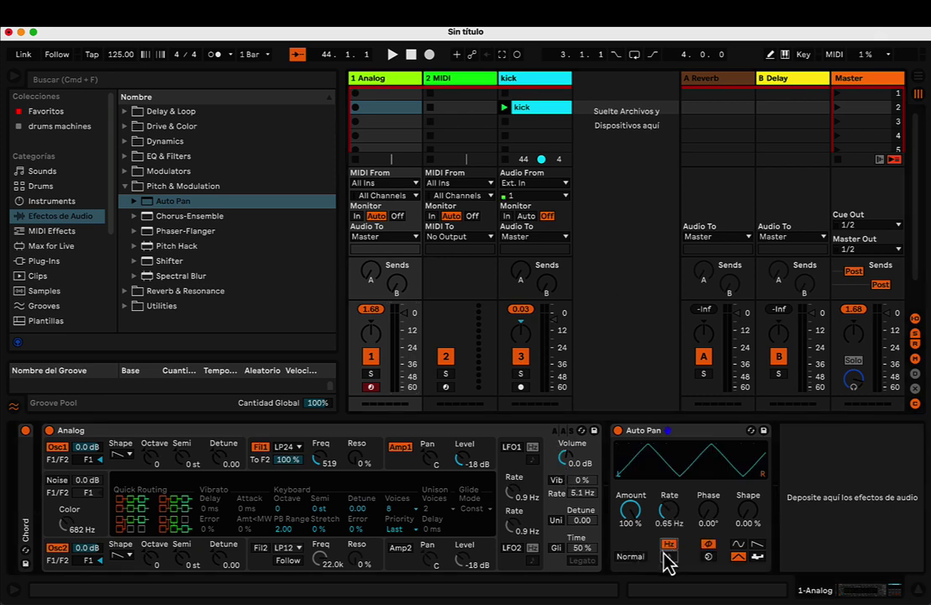
drag(630, 510, 630, 538)
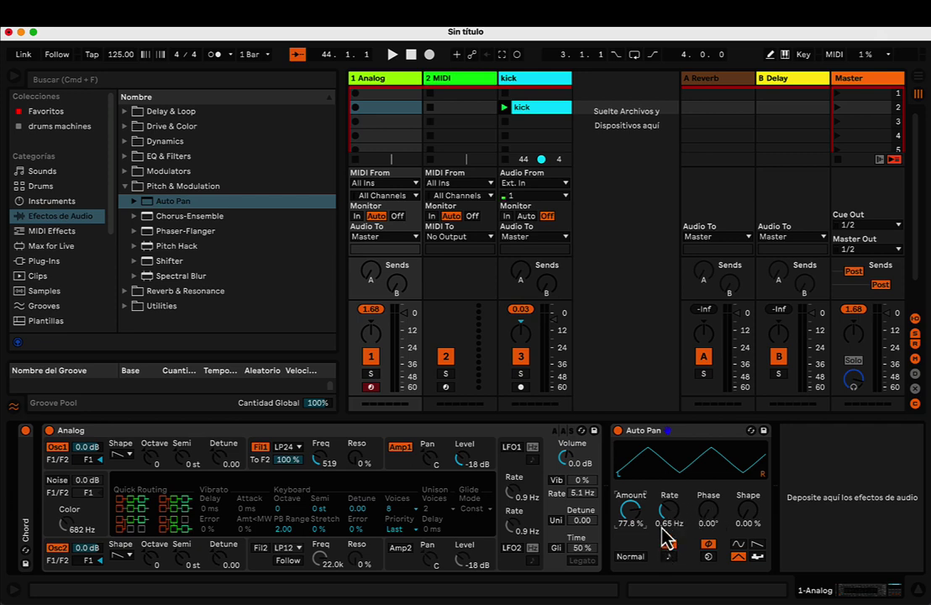
click(738, 545)
drag(669, 513, 666, 477)
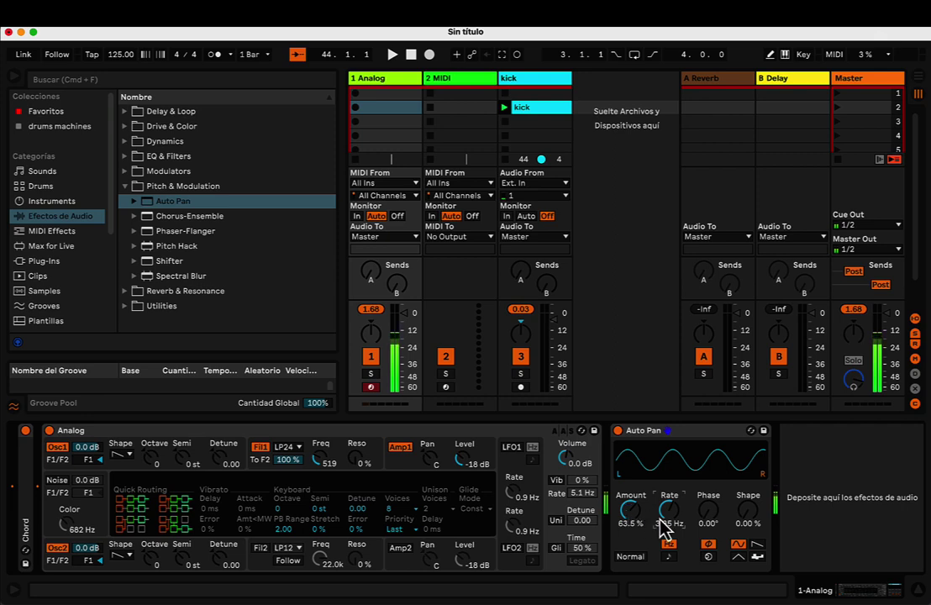
click(758, 544)
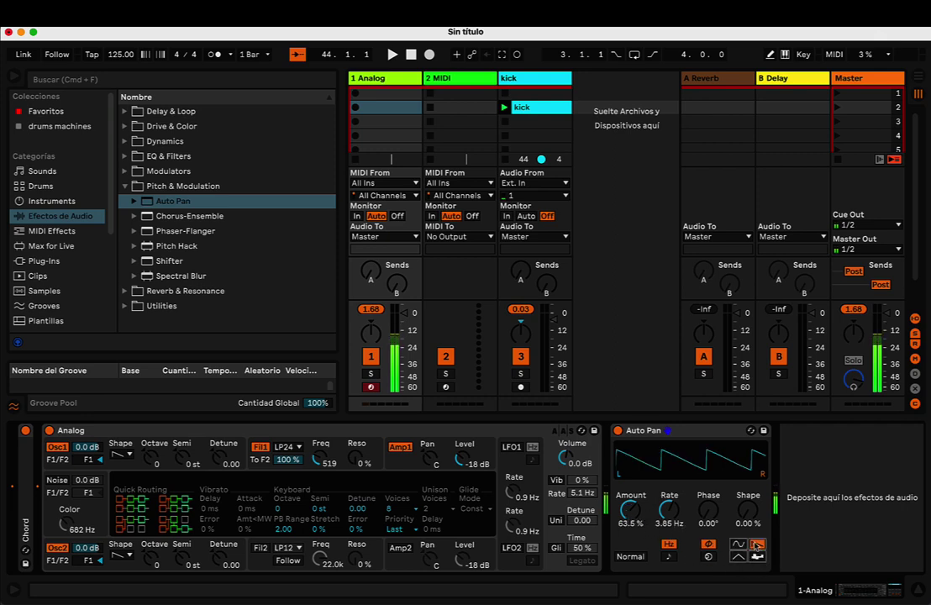
click(738, 544)
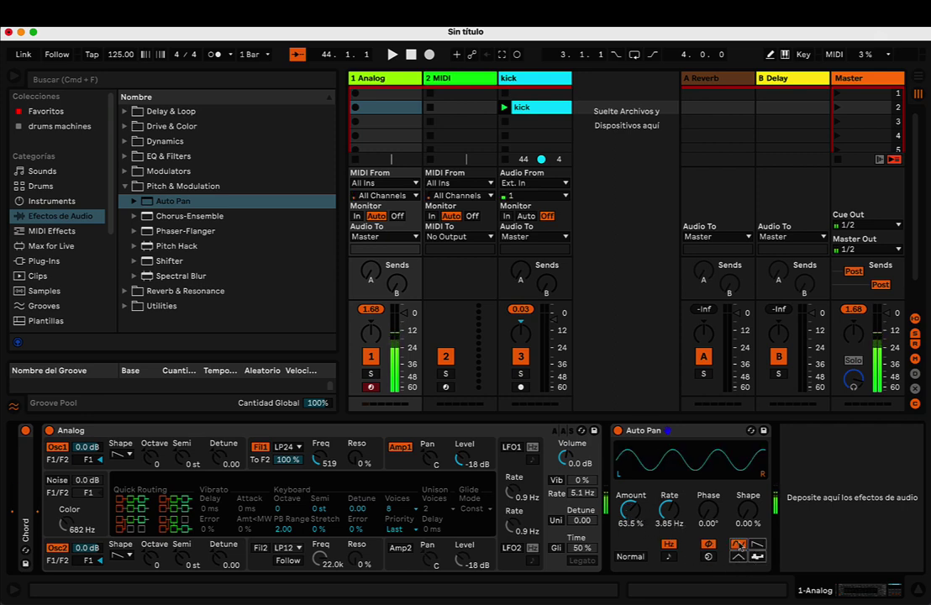